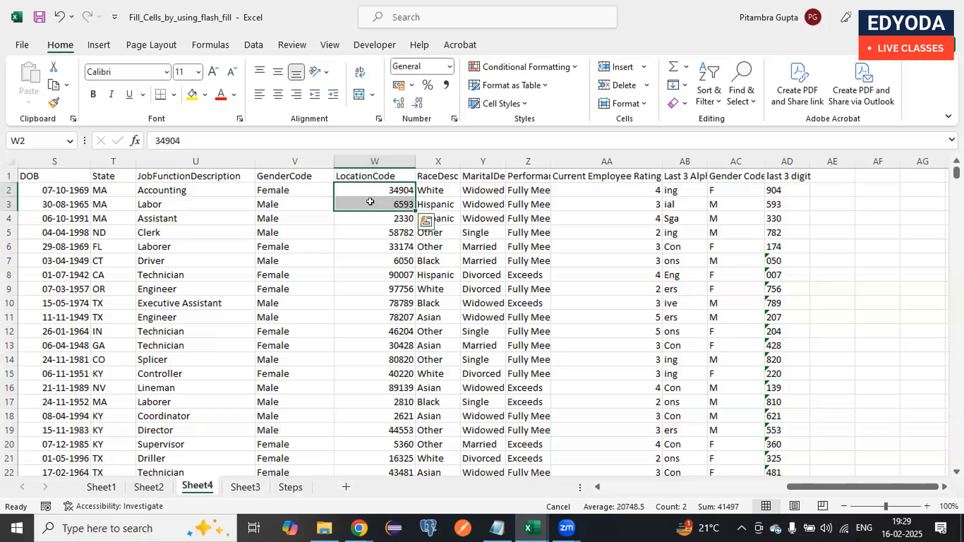
# Step: Clear the Address entries in cells D4 to D6 on Sheet3
pyautogui.click(248, 487)
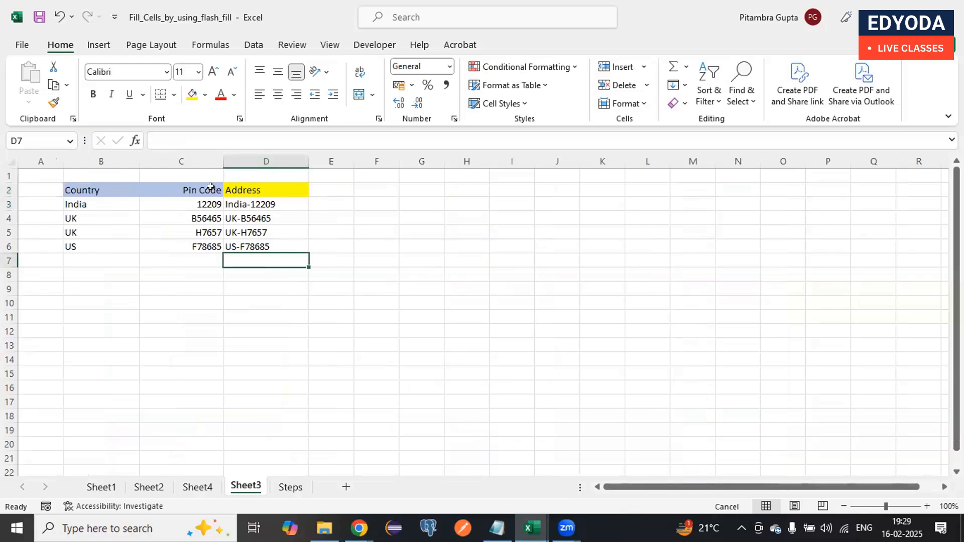
pyautogui.moveTo(256, 201); pyautogui.dragTo(259, 246)
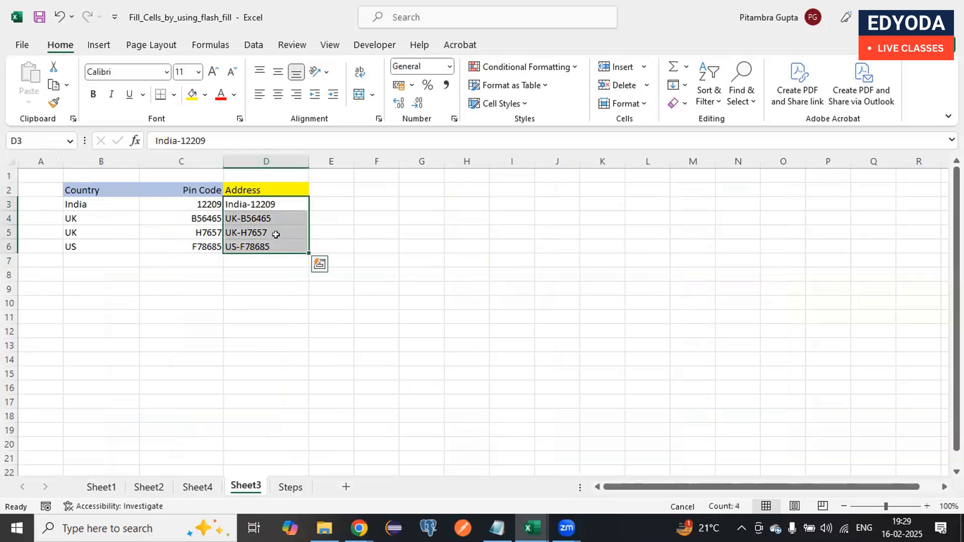
pyautogui.moveTo(258, 213); pyautogui.dragTo(260, 249)
pyautogui.press('Delete')
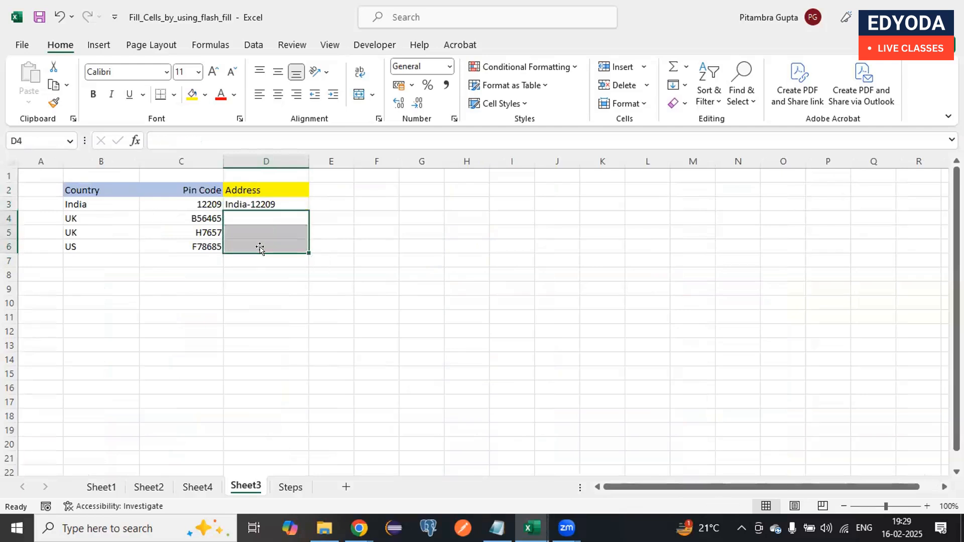
# Step: Flash Fill the Address column in D3:D6, using the combined country and pin code in D3 as the example
pyautogui.moveTo(278, 201); pyautogui.dragTo(275, 242)
pyautogui.doubleClick(270, 199)
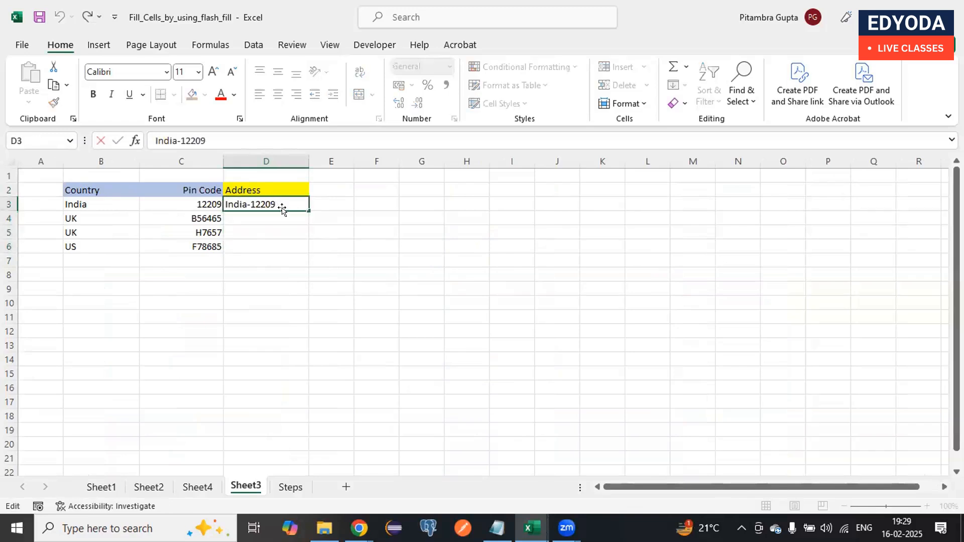
pyautogui.press('Return')
pyautogui.moveTo(280, 200); pyautogui.dragTo(275, 237)
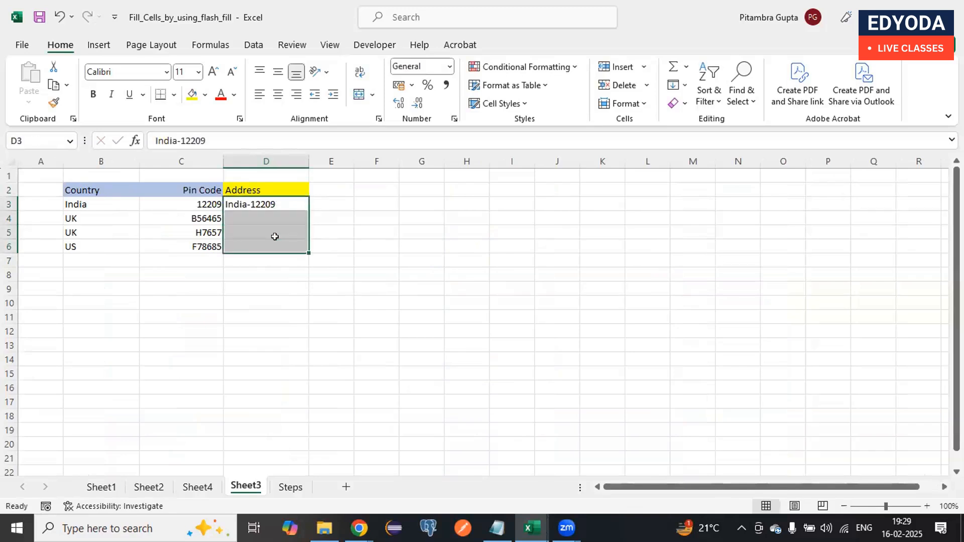
pyautogui.hotkey('ctrl', 'e')
pyautogui.click(289, 258)
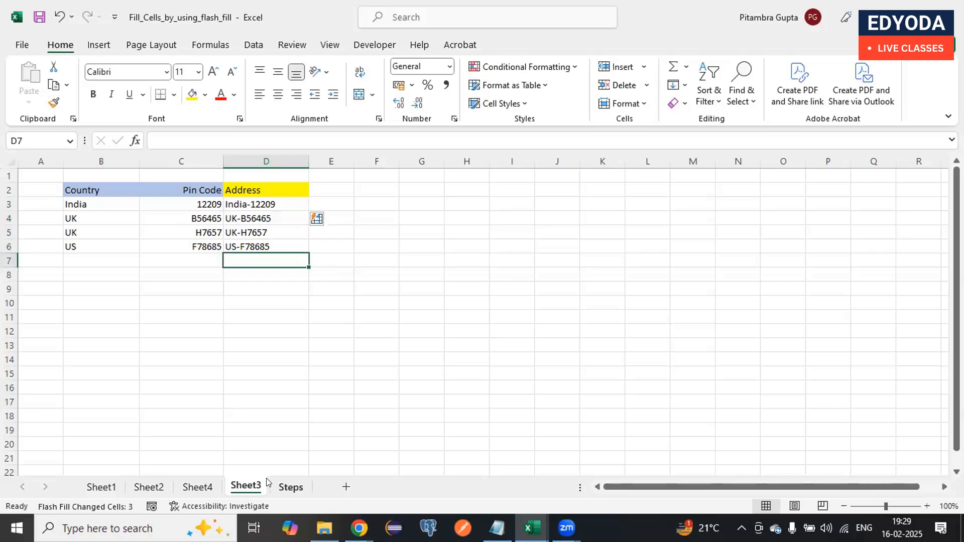
pyautogui.click(272, 303)
# Step: Switch to the fill_cells_by_advanced_fill_series_options workbook and show Sheet1
pyautogui.click(532, 528)
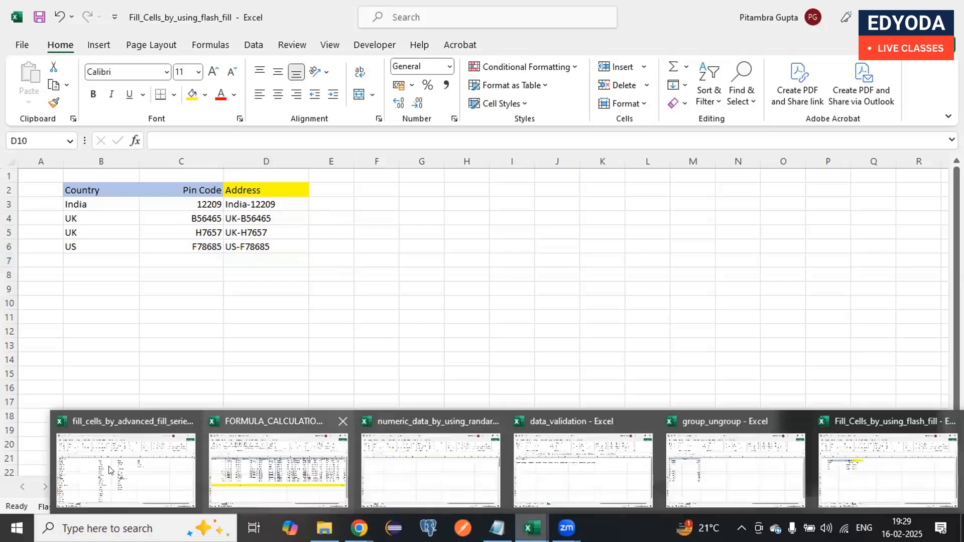
pyautogui.click(108, 466)
pyautogui.click(102, 486)
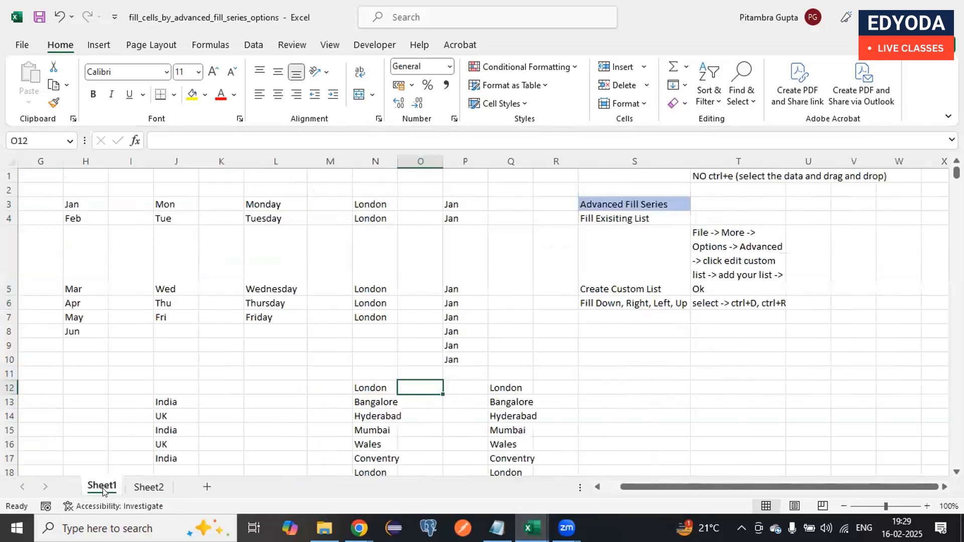
# Step: Enter 10 in cell B44, in the empty area below the existing data on Sheet1
pyautogui.moveTo(702, 487); pyautogui.dragTo(612, 496)
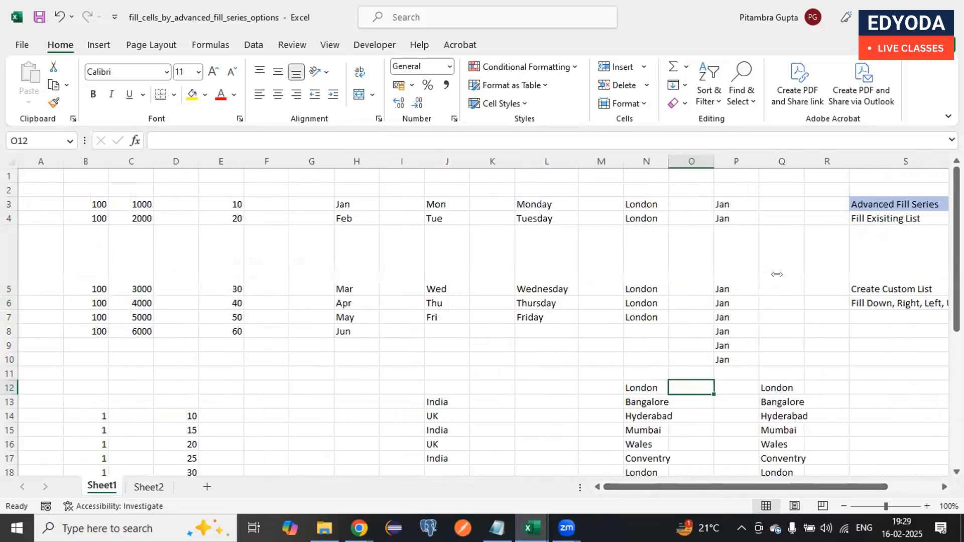
pyautogui.scroll(-6, 956, 249)
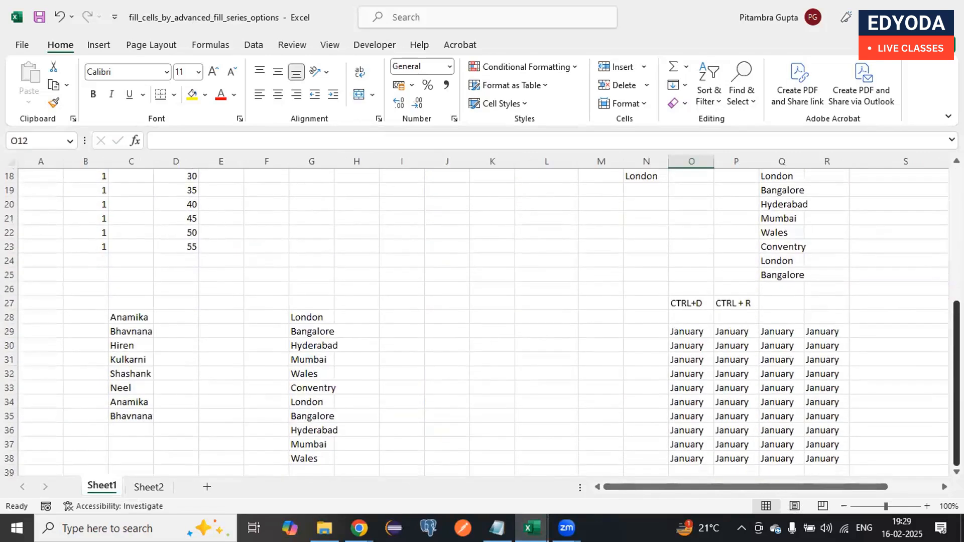
pyautogui.click(31, 462)
pyautogui.press('Down')
pyautogui.press('Down')
pyautogui.press('Down')
pyautogui.press('Down')
pyautogui.press('Down')
pyautogui.press('Down')
pyautogui.press('Down')
pyautogui.press('Down')
pyautogui.press('Down')
pyautogui.press('Down')
pyautogui.press('Down')
pyautogui.press('Down')
pyautogui.press('Down')
pyautogui.press('Down')
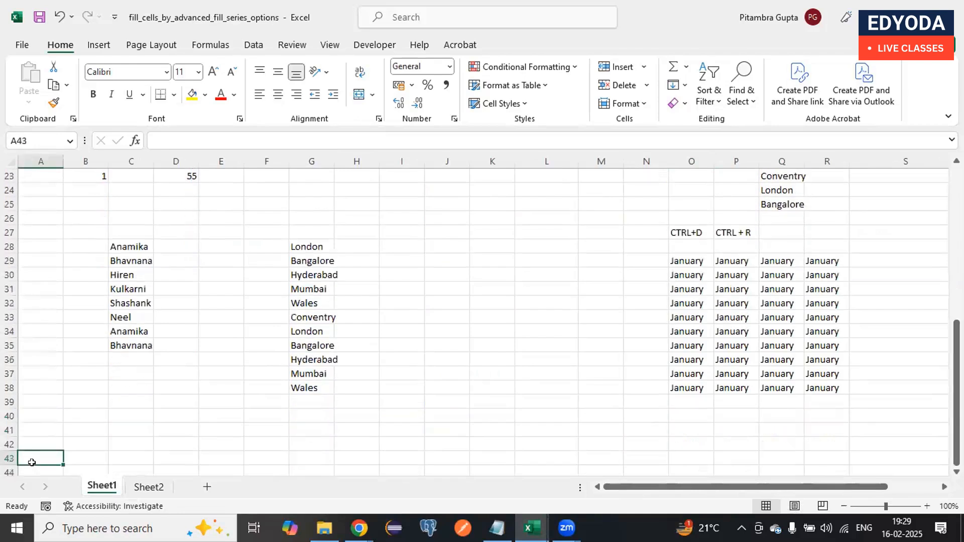
pyautogui.press('Down')
pyautogui.press('Down')
pyautogui.press('Down')
pyautogui.press('Down')
pyautogui.press('Down')
pyautogui.press('Down')
pyautogui.press('Down')
pyautogui.press('Down')
pyautogui.press('Down')
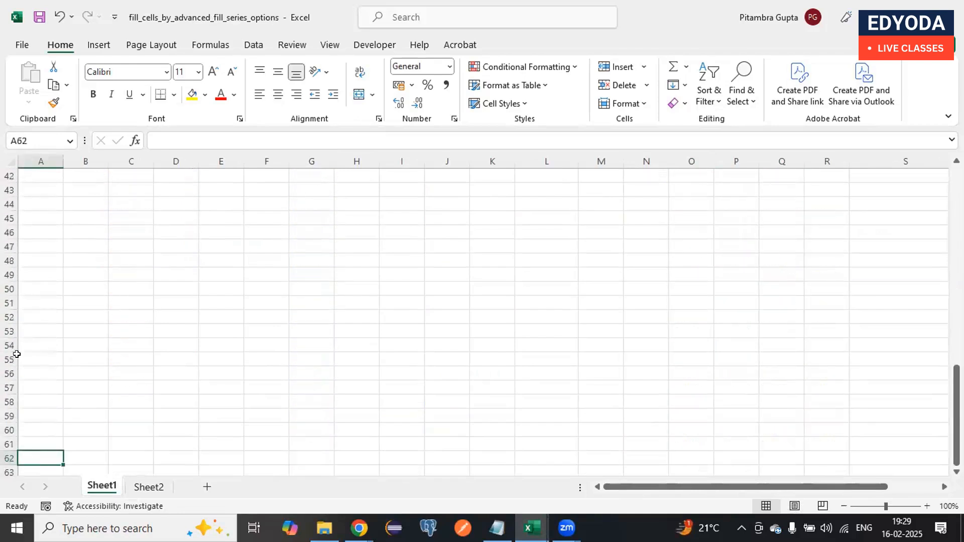
pyautogui.click(89, 198)
pyautogui.write('10')
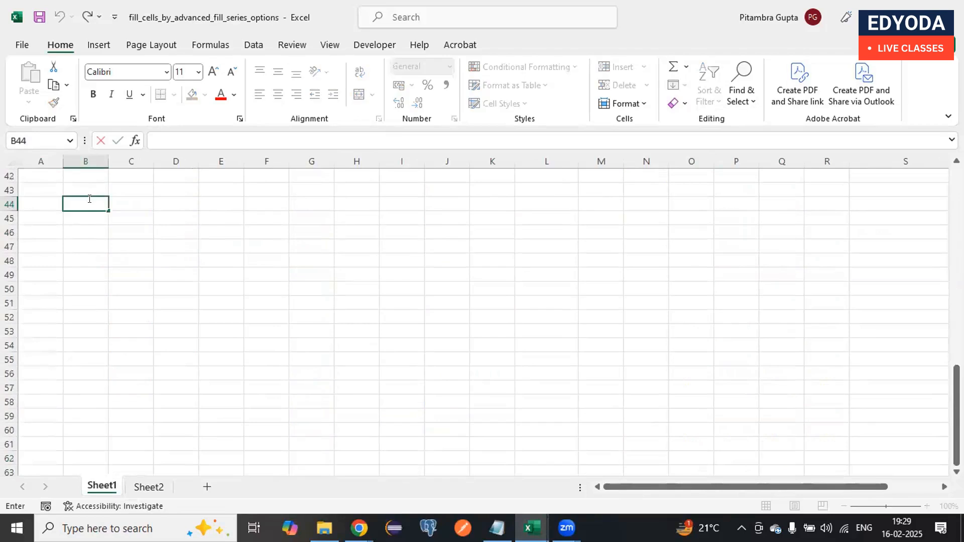
pyautogui.press('Return')
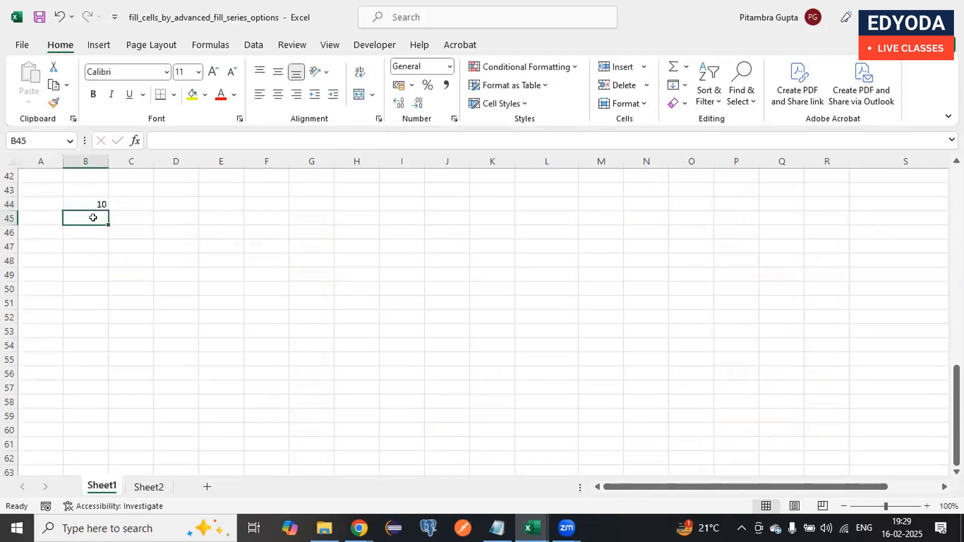
# Step: Try filling the single value in B44 down to B57, and undo the fill
pyautogui.click(76, 201)
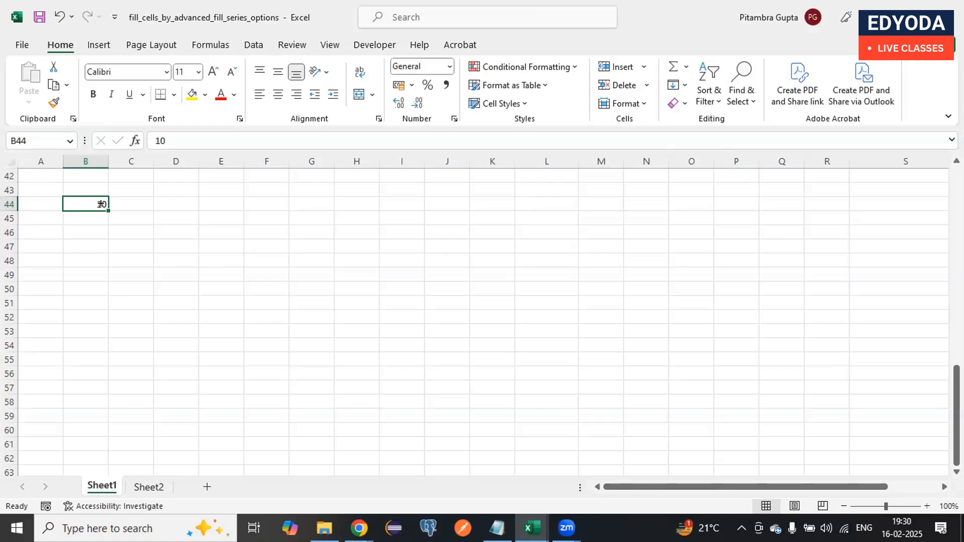
pyautogui.moveTo(108, 211); pyautogui.dragTo(108, 399)
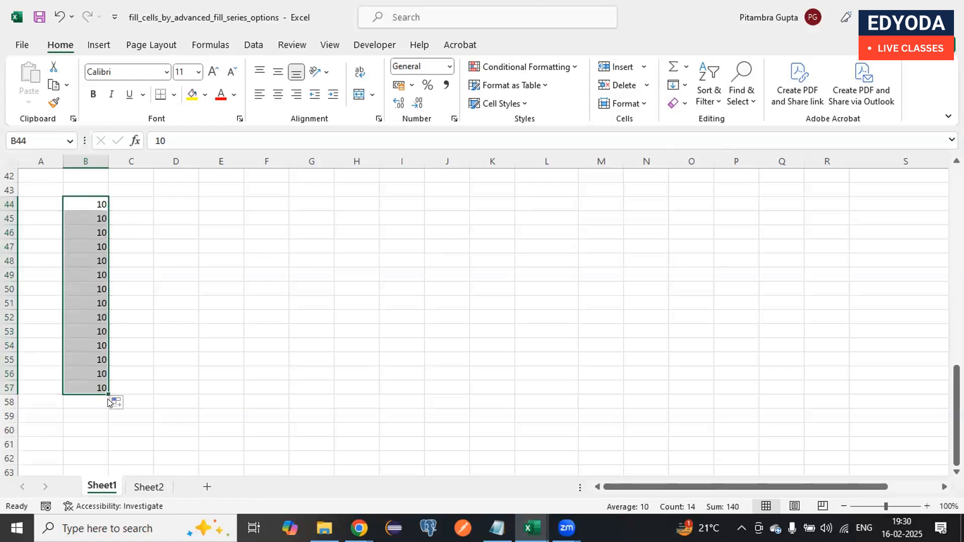
pyautogui.hotkey('ctrl', 'z')
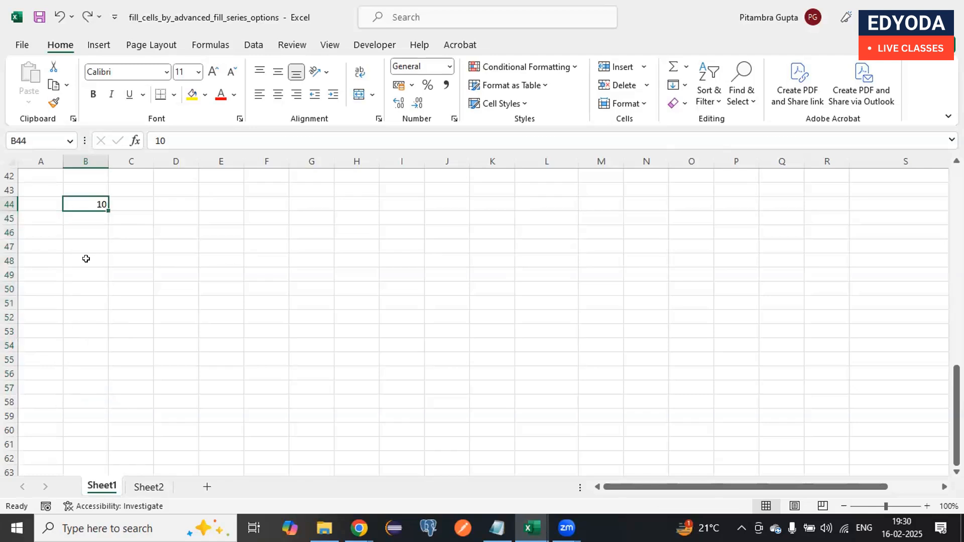
# Step: Enter 20 in B45, try extending the series from B44:B45 down to B58, and undo the fill
pyautogui.doubleClick(94, 214)
pyautogui.write('20')
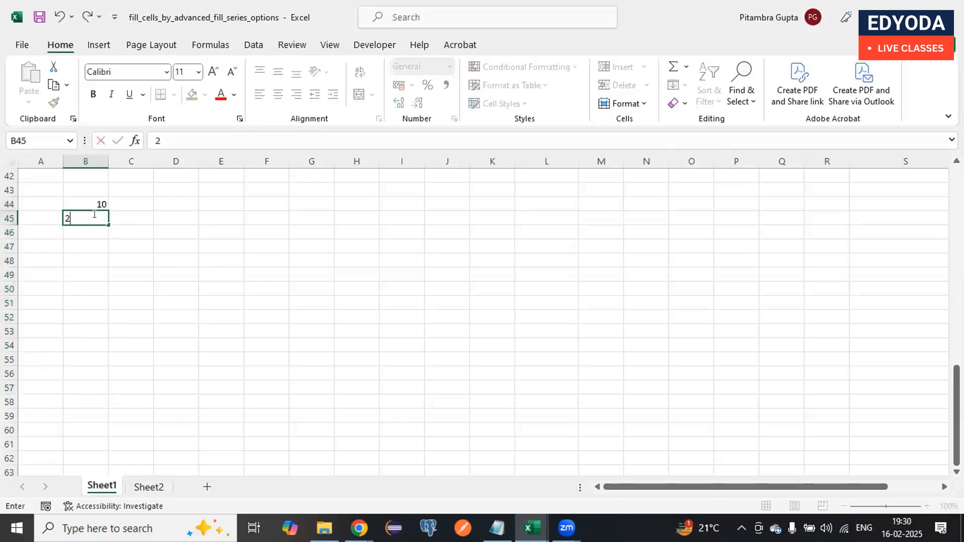
pyautogui.click(93, 200)
pyautogui.moveTo(93, 199); pyautogui.dragTo(91, 218)
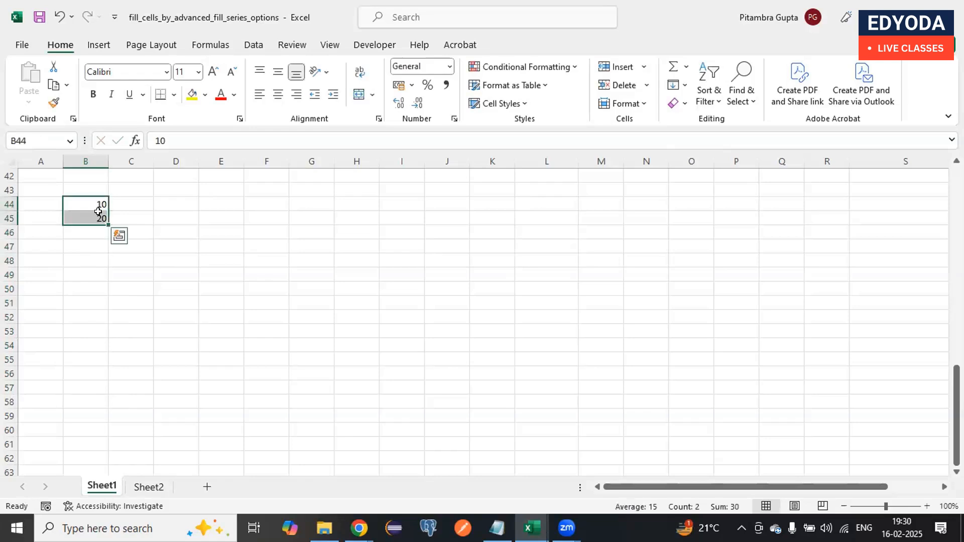
pyautogui.moveTo(107, 224); pyautogui.dragTo(106, 410)
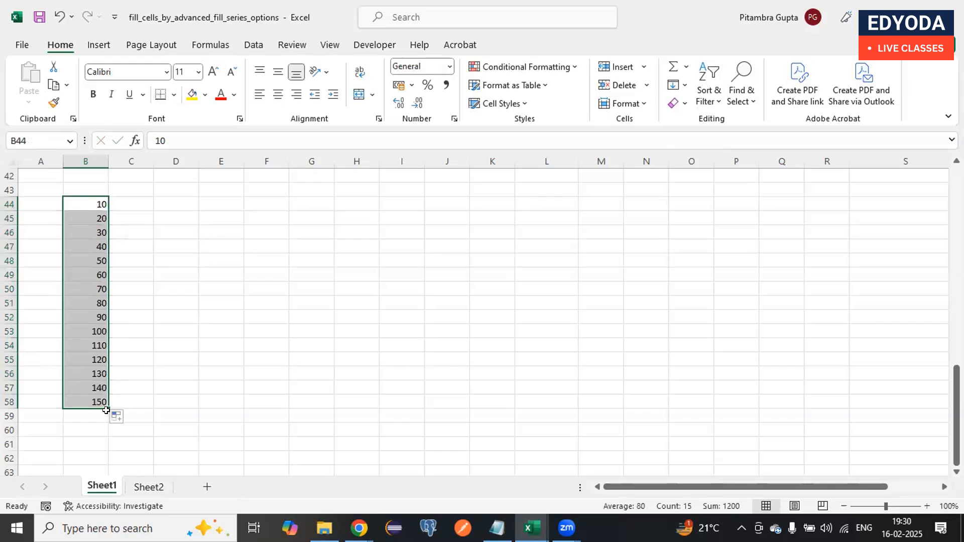
pyautogui.hotkey('ctrl', 'z')
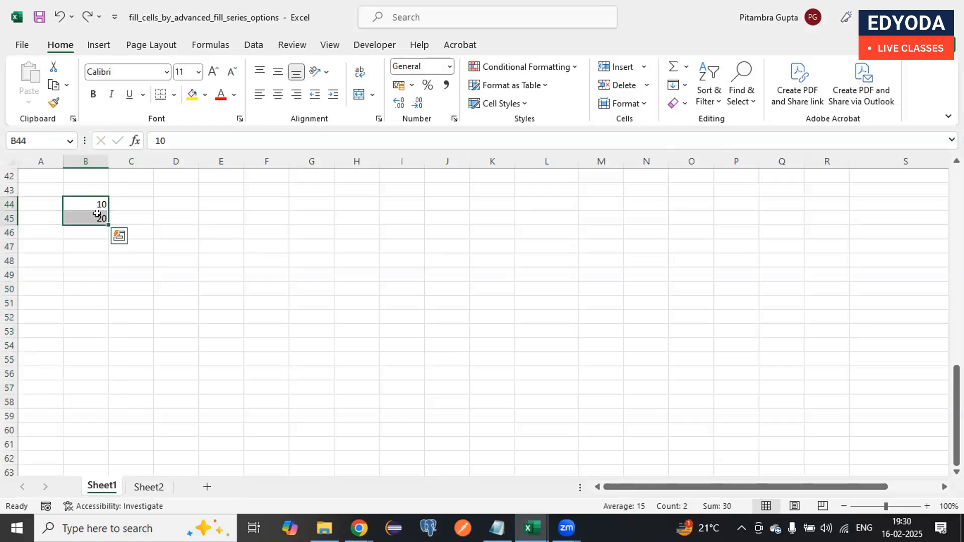
# Step: Set B45 to 5, try extending the decreasing series from B44:B45 down to B58, and undo the fill
pyautogui.doubleClick(102, 218)
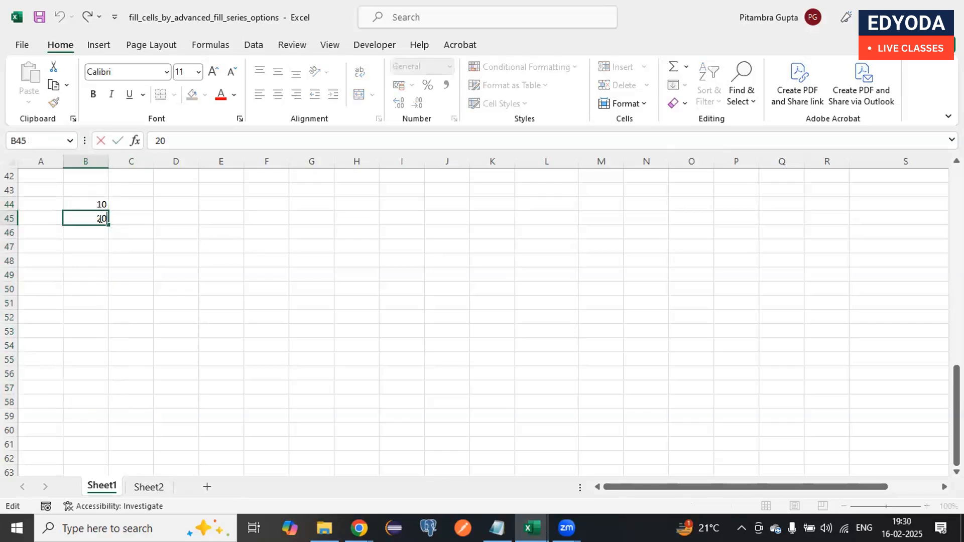
pyautogui.press('BackSpace')
pyautogui.press('BackSpace')
pyautogui.write('5')
pyautogui.moveTo(89, 200); pyautogui.dragTo(96, 412)
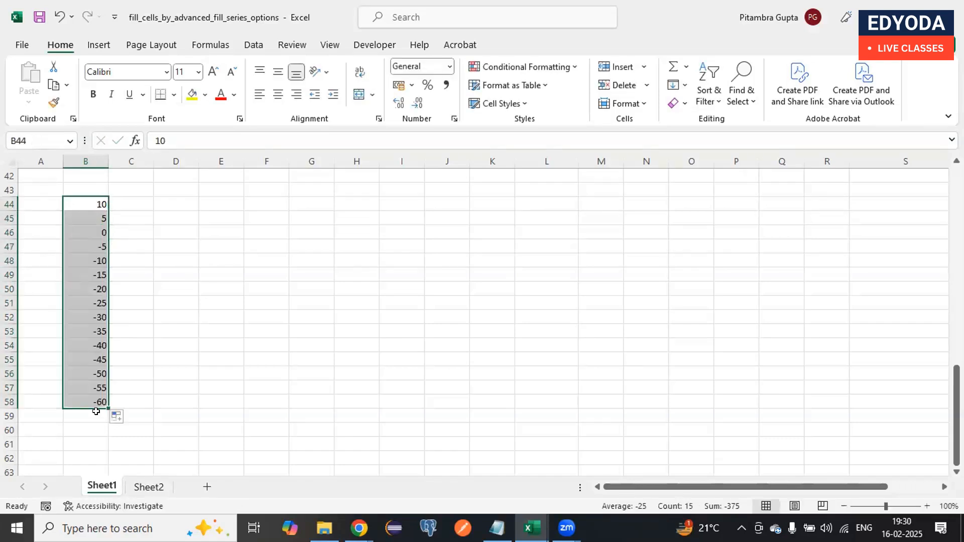
pyautogui.hotkey('ctrl', 'z')
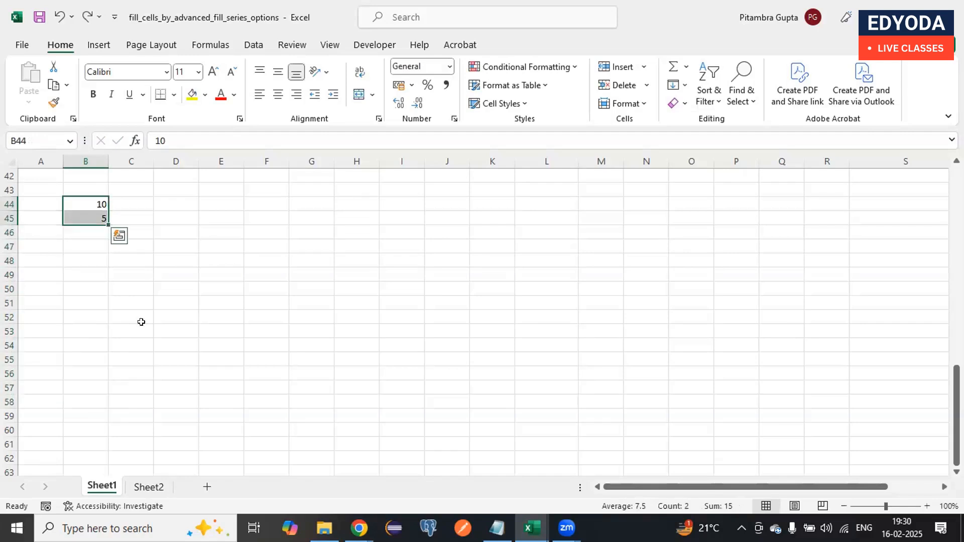
# Step: Set B44 to 1002 and B45 to 1004, and fill the number series down to B60
pyautogui.click(119, 235)
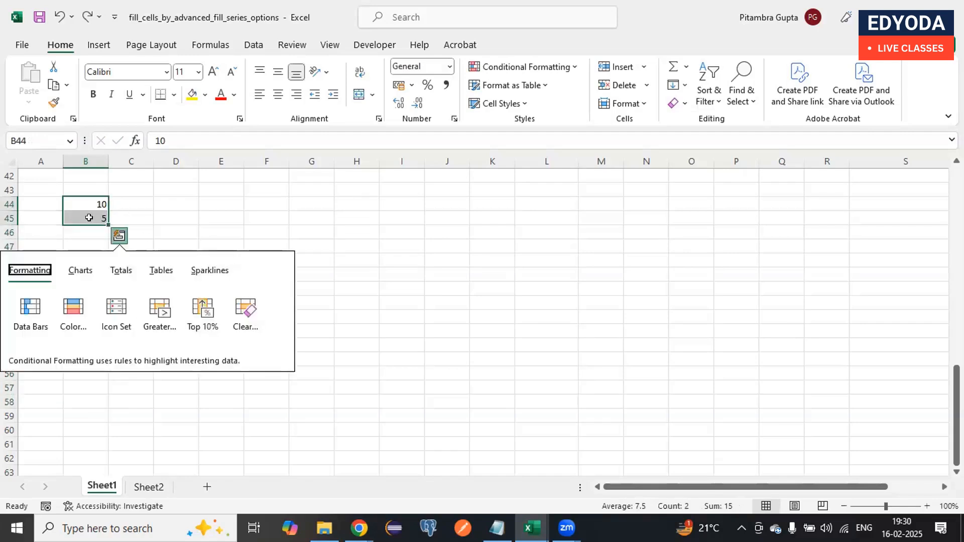
pyautogui.click(100, 217)
pyautogui.doubleClick(97, 202)
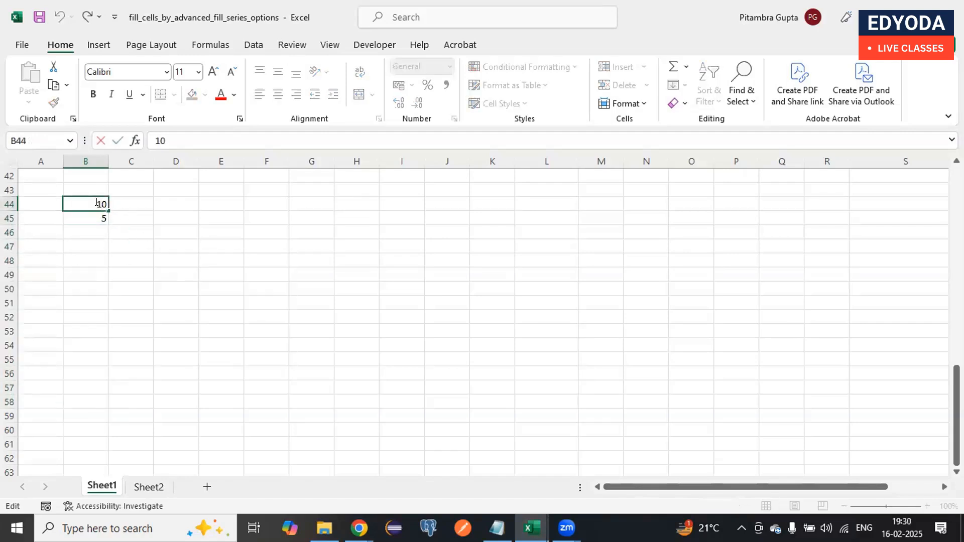
pyautogui.press('BackSpace')
pyautogui.press('BackSpace')
pyautogui.write('1002')
pyautogui.doubleClick(98, 213)
pyautogui.press('Delete')
pyautogui.write('1004')
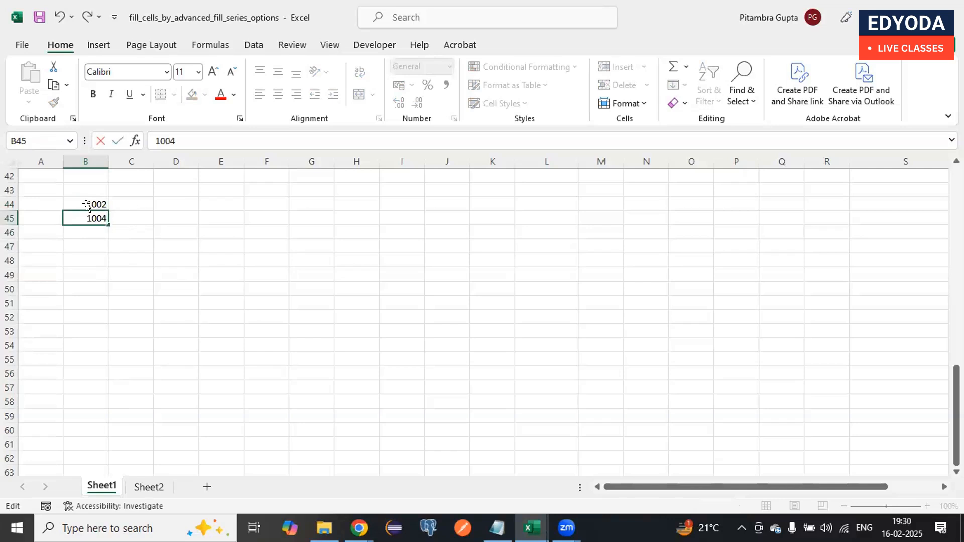
pyautogui.moveTo(87, 204); pyautogui.dragTo(100, 437)
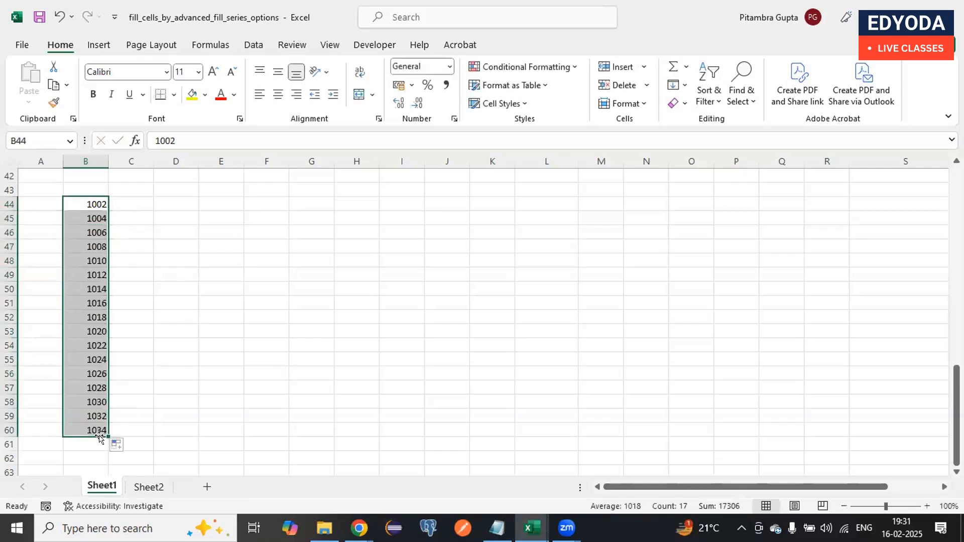
pyautogui.click(86, 244)
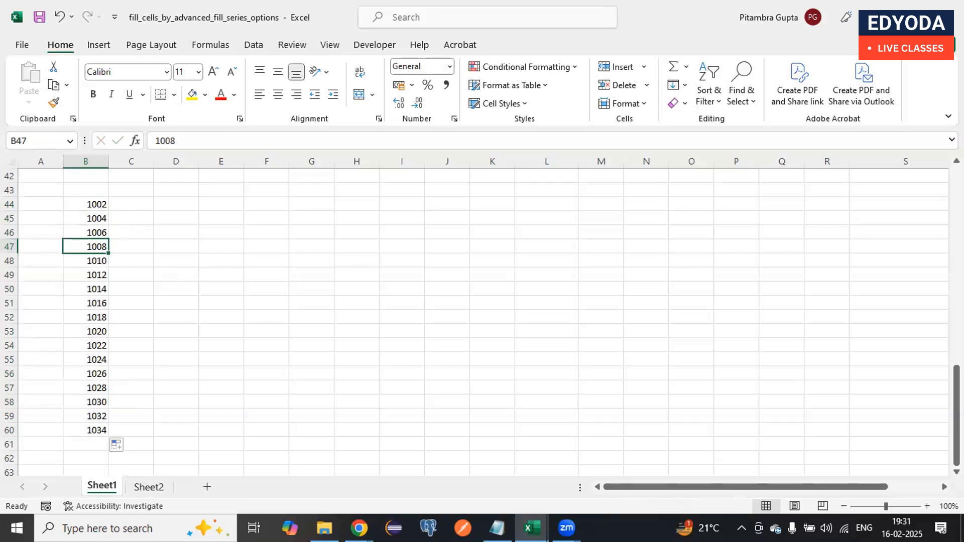
pyautogui.moveTo(957, 412); pyautogui.dragTo(950, 152)
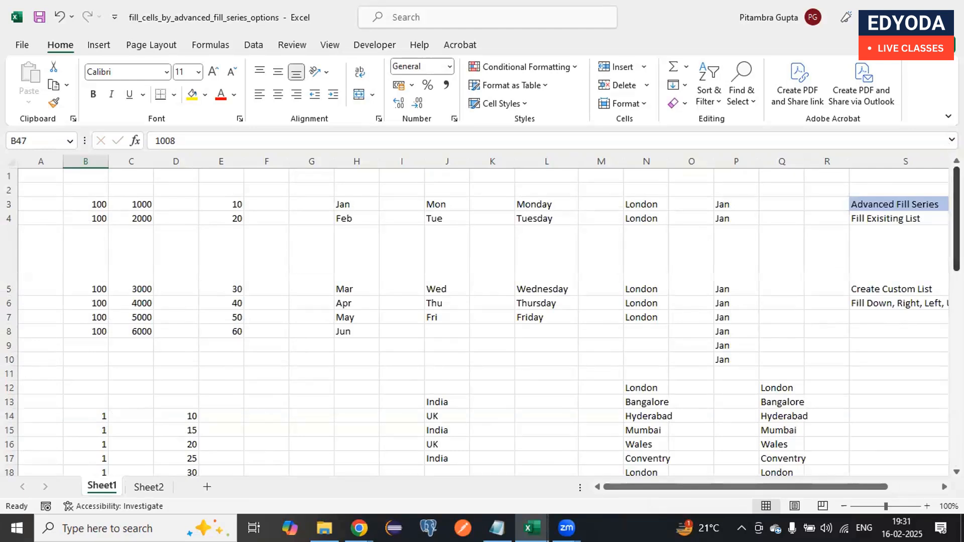
pyautogui.scroll(-3, 482, 322)
pyautogui.scroll(4, 482, 322)
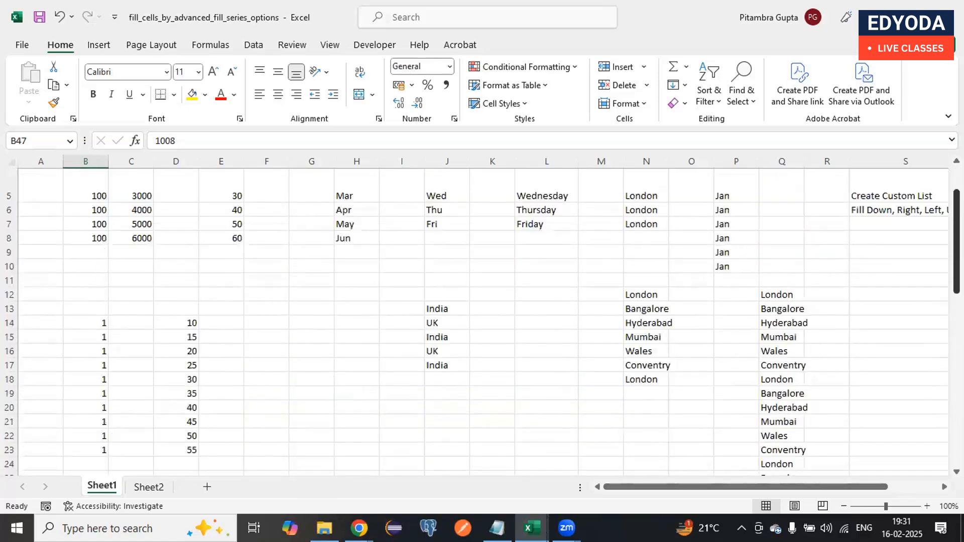
pyautogui.scroll(-13, 437, 230)
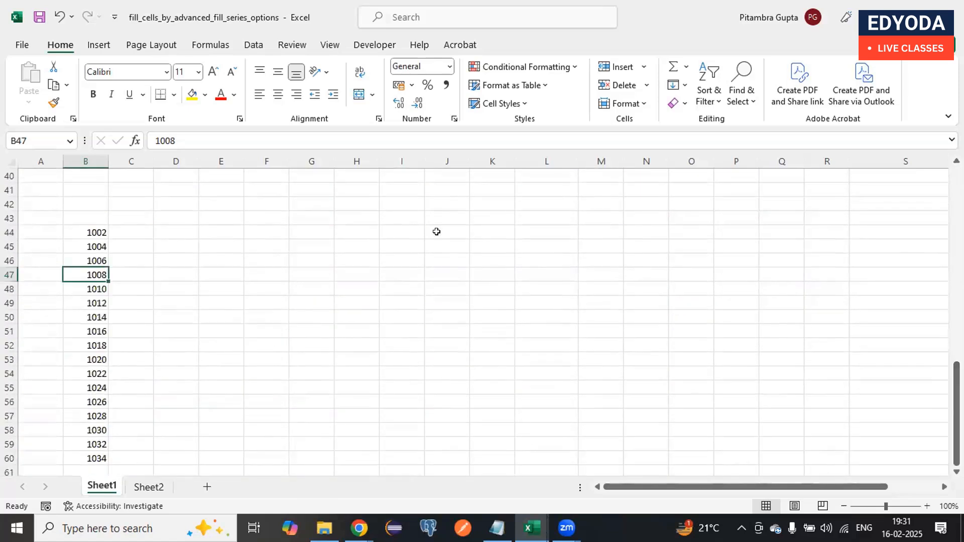
# Step: Enter the abbreviated month Jan in cell D44, beside the number series
pyautogui.click(188, 232)
pyautogui.write('Ja')
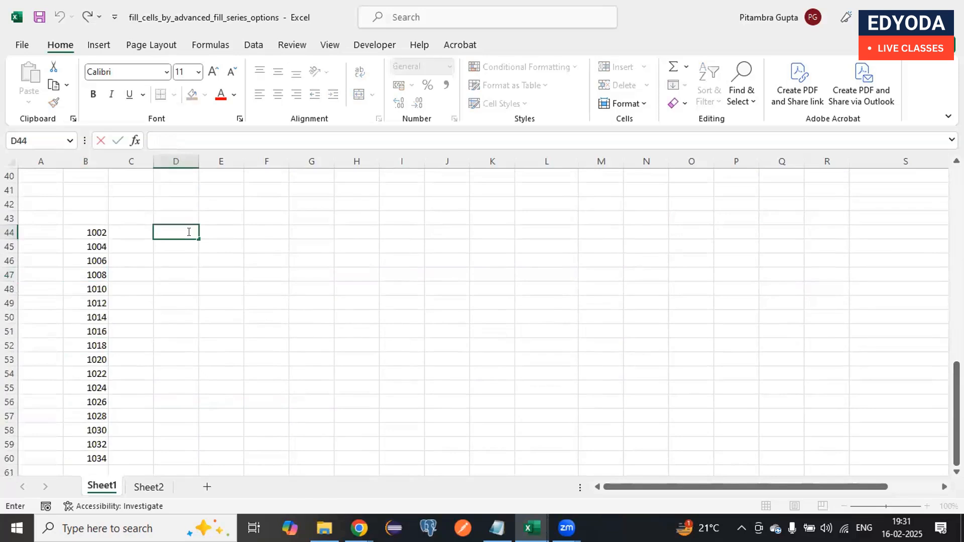
pyautogui.write('nuary')
pyautogui.press('Return')
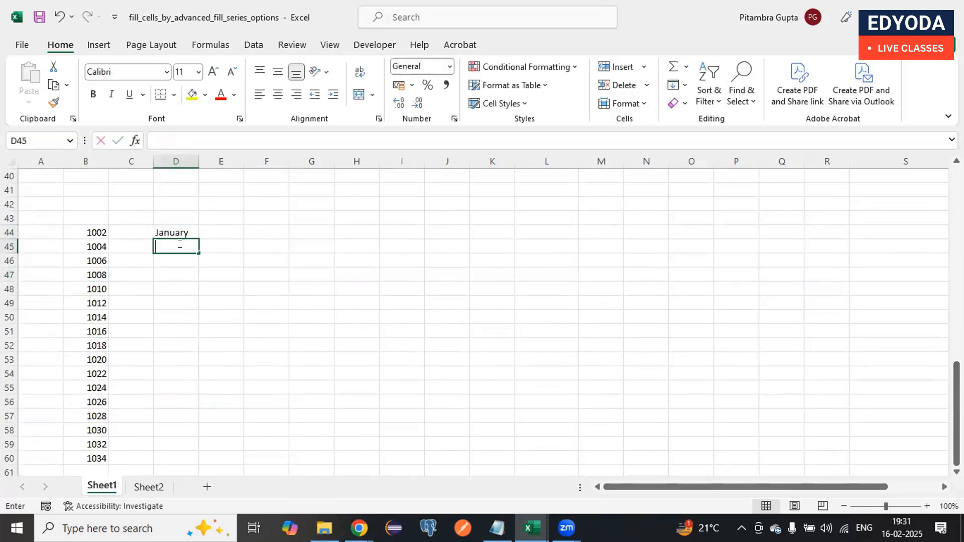
pyautogui.write('Fe')
pyautogui.click(178, 232)
pyautogui.doubleClick(185, 232)
pyautogui.press('BackSpace')
pyautogui.press('BackSpace')
pyautogui.press('BackSpace')
pyautogui.press('BackSpace')
# Step: Enter Feb in D45 and fill the abbreviated month series down to D58
pyautogui.doubleClick(173, 242)
pyautogui.write('Feb')
pyautogui.moveTo(171, 232); pyautogui.dragTo(188, 426)
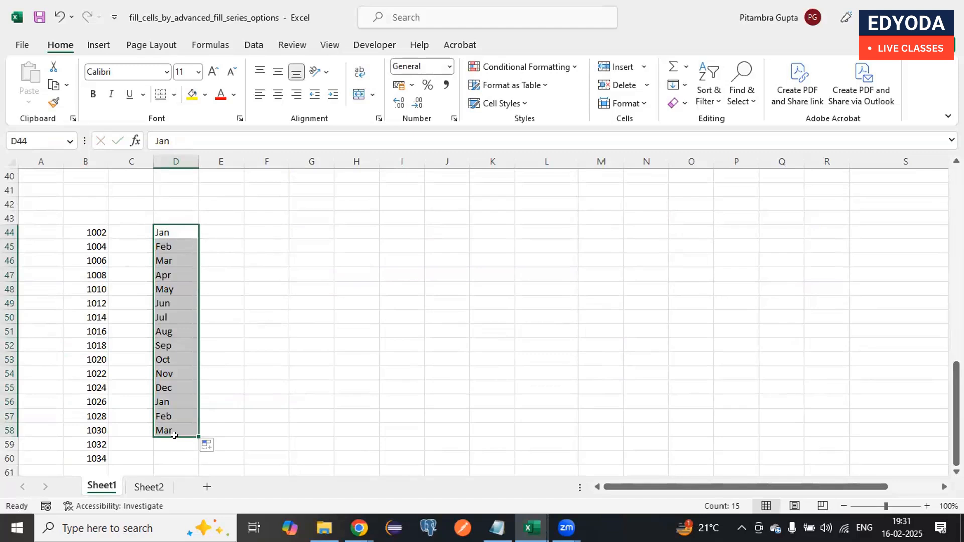
# Step: Enter the abbreviated weekday Mon in F44 and fill the weekday series down to F56
pyautogui.click(185, 427)
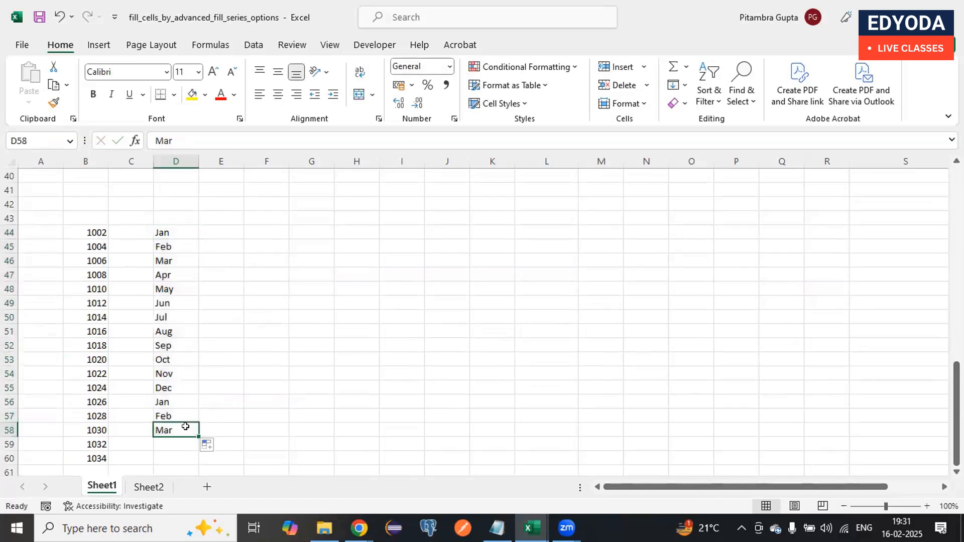
pyautogui.moveTo(178, 232); pyautogui.dragTo(180, 428)
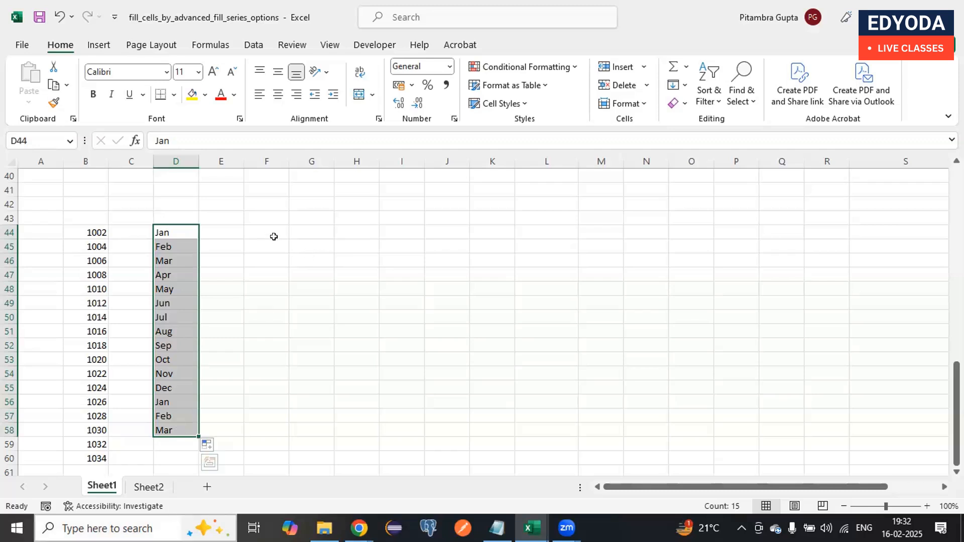
pyautogui.doubleClick(265, 231)
pyautogui.write('Mon')
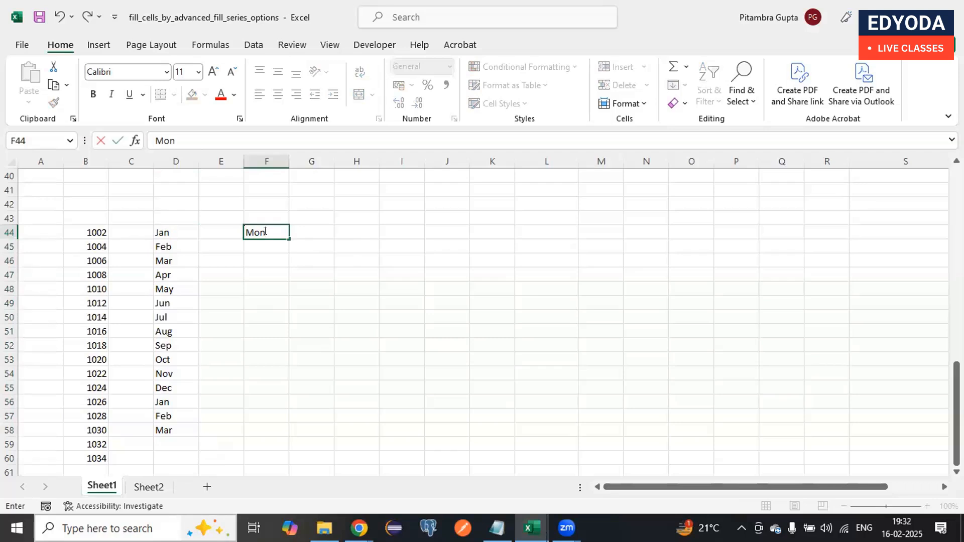
pyautogui.press('Return')
pyautogui.moveTo(289, 239); pyautogui.dragTo(282, 401)
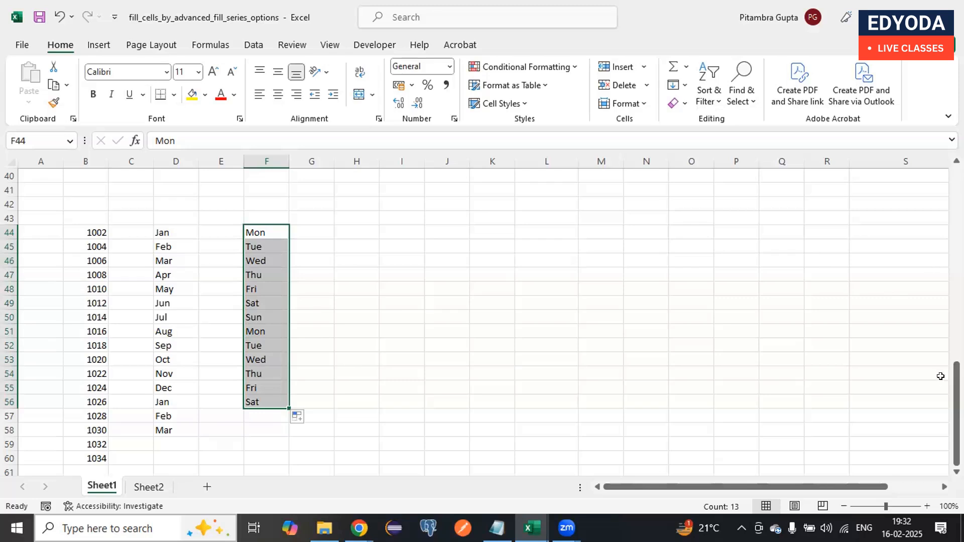
# Step: Enter the city name Pune in H44 and fill it down to H56
pyautogui.moveTo(957, 414)
pyautogui.mouseDown()
pyautogui.moveTo(957, 219)
pyautogui.moveTo(957, 403)
pyautogui.mouseUp()
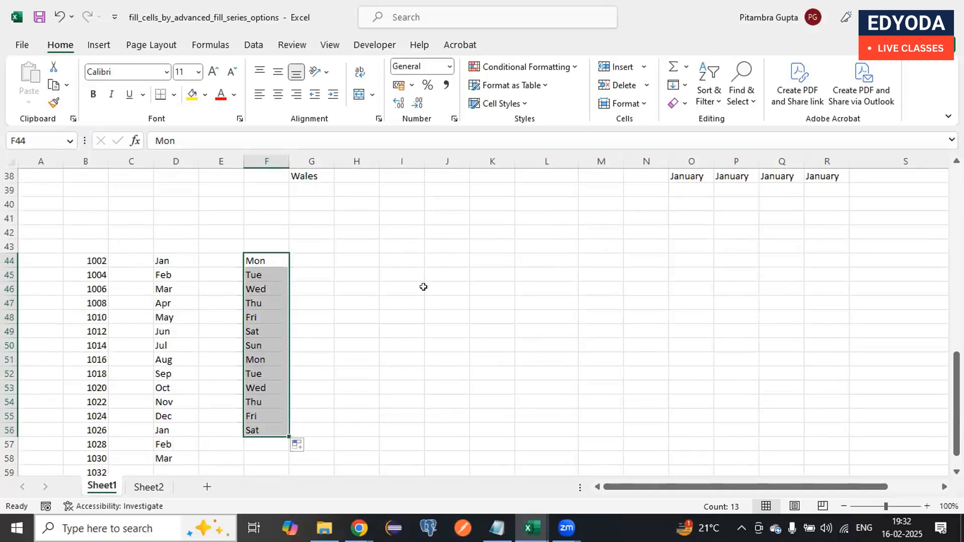
pyautogui.click(354, 256)
pyautogui.write('Pune')
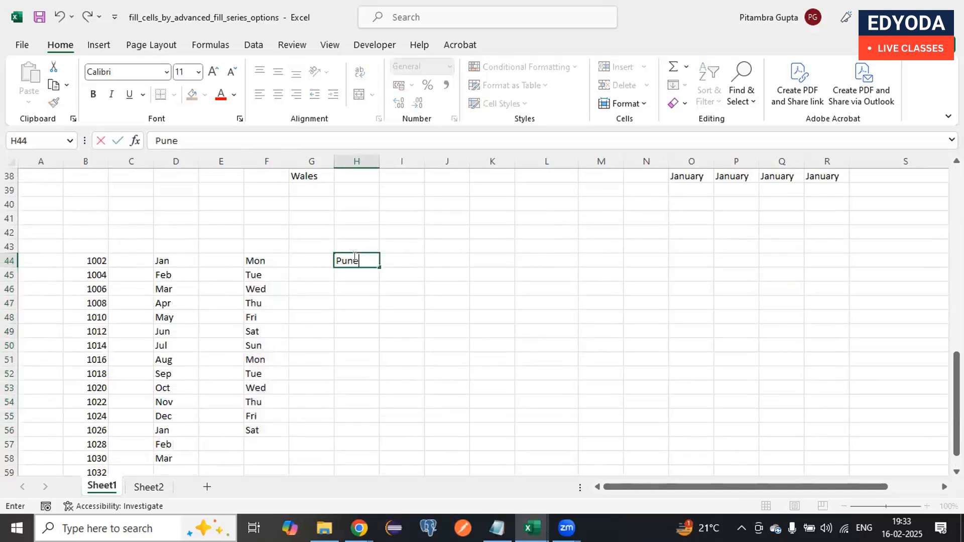
pyautogui.press('Return')
pyautogui.click(359, 259)
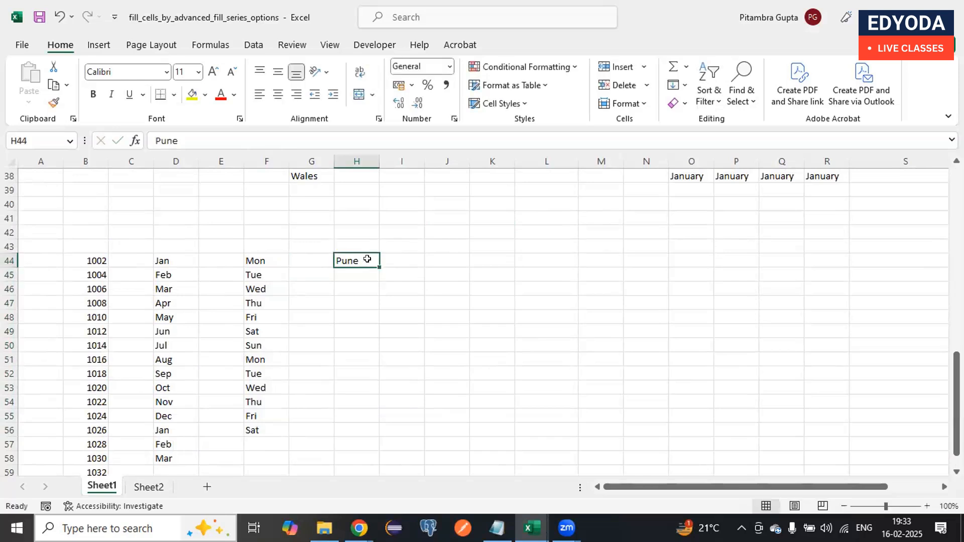
pyautogui.moveTo(378, 266); pyautogui.dragTo(368, 437)
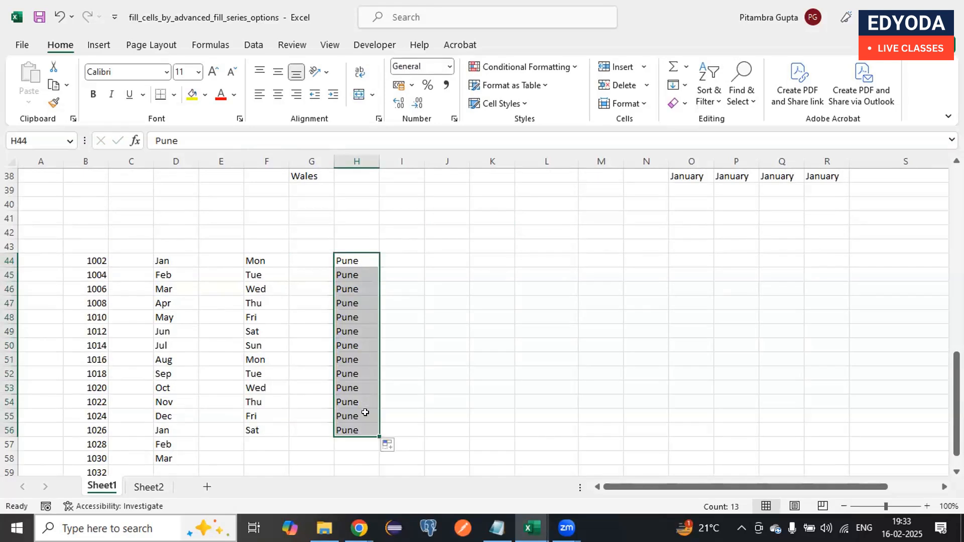
# Step: Compare the filled number, month, weekday and city columns from row 44 down, highlighting each column's cells in turn
pyautogui.click(257, 257)
pyautogui.hotkey('ctrl', 'shift', 'Down')
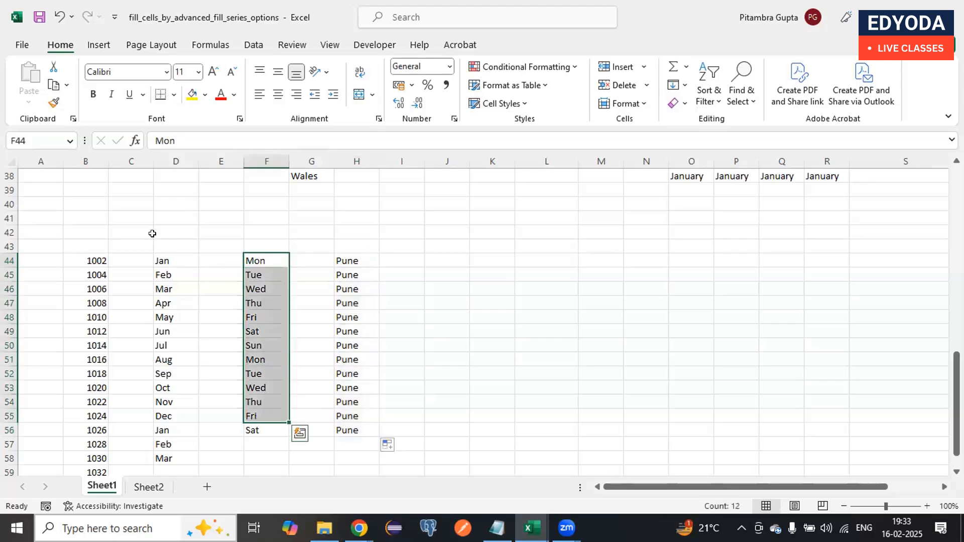
pyautogui.click(161, 259)
pyautogui.keyDown('shift'); pyautogui.click(168, 424); pyautogui.keyUp('shift')
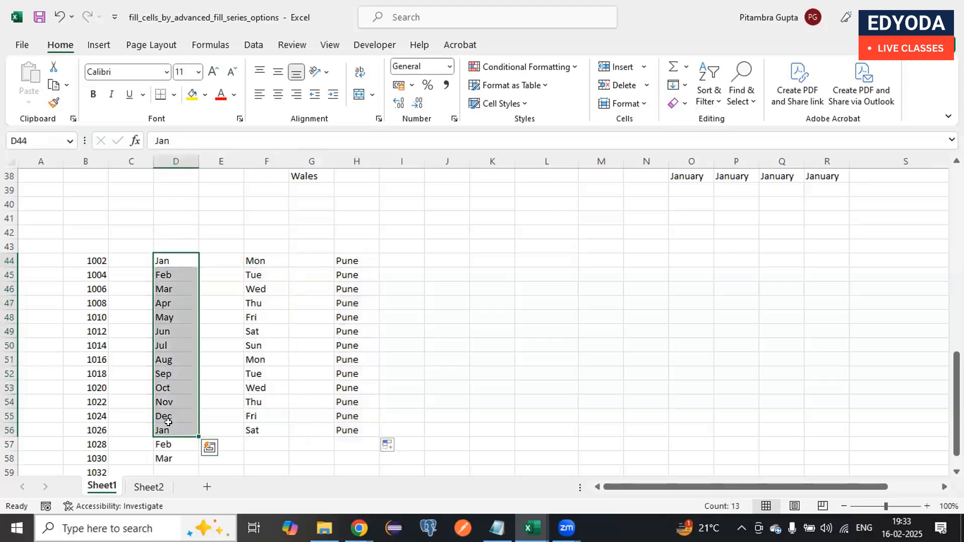
pyautogui.click(349, 261)
pyautogui.keyDown('shift'); pyautogui.click(354, 389); pyautogui.keyUp('shift')
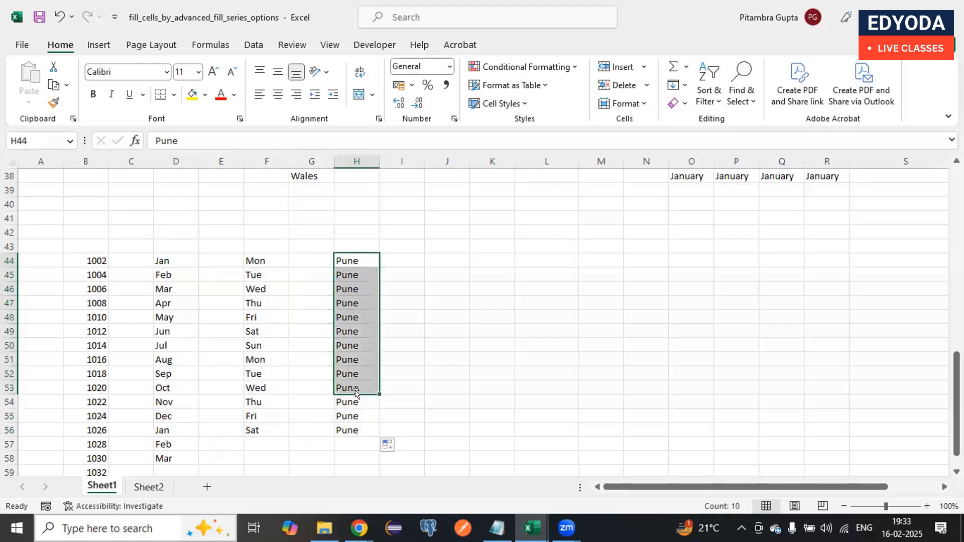
pyautogui.moveTo(85, 262); pyautogui.dragTo(84, 425)
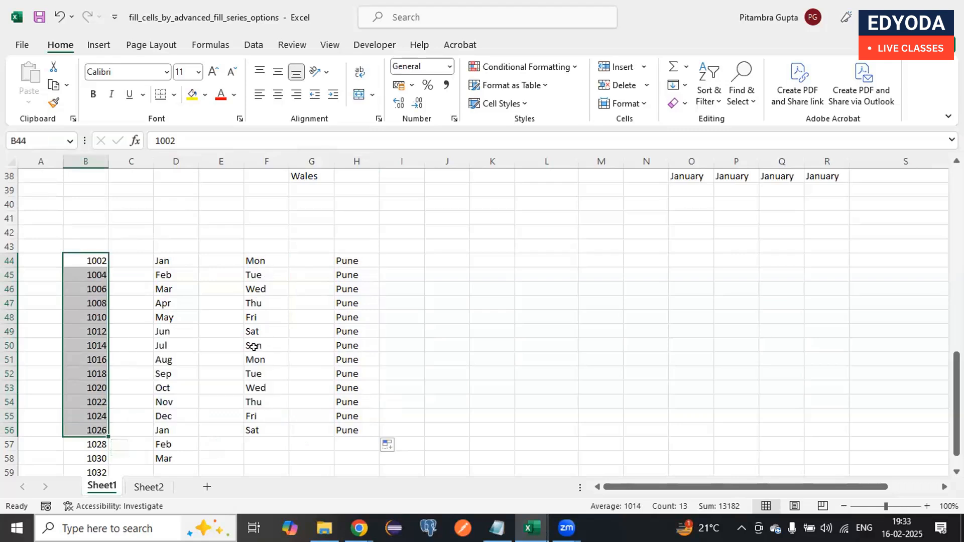
pyautogui.moveTo(254, 260); pyautogui.dragTo(254, 389)
pyautogui.moveTo(162, 261); pyautogui.dragTo(165, 405)
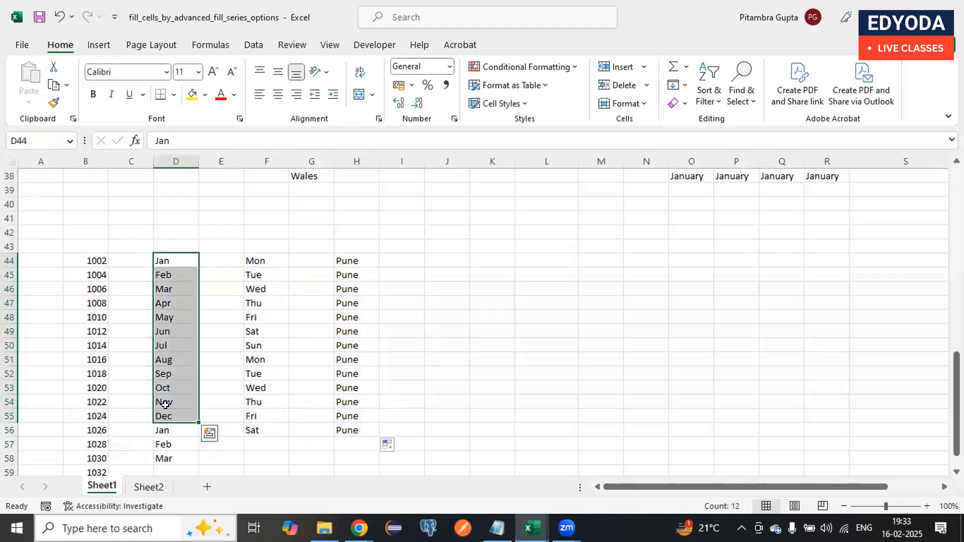